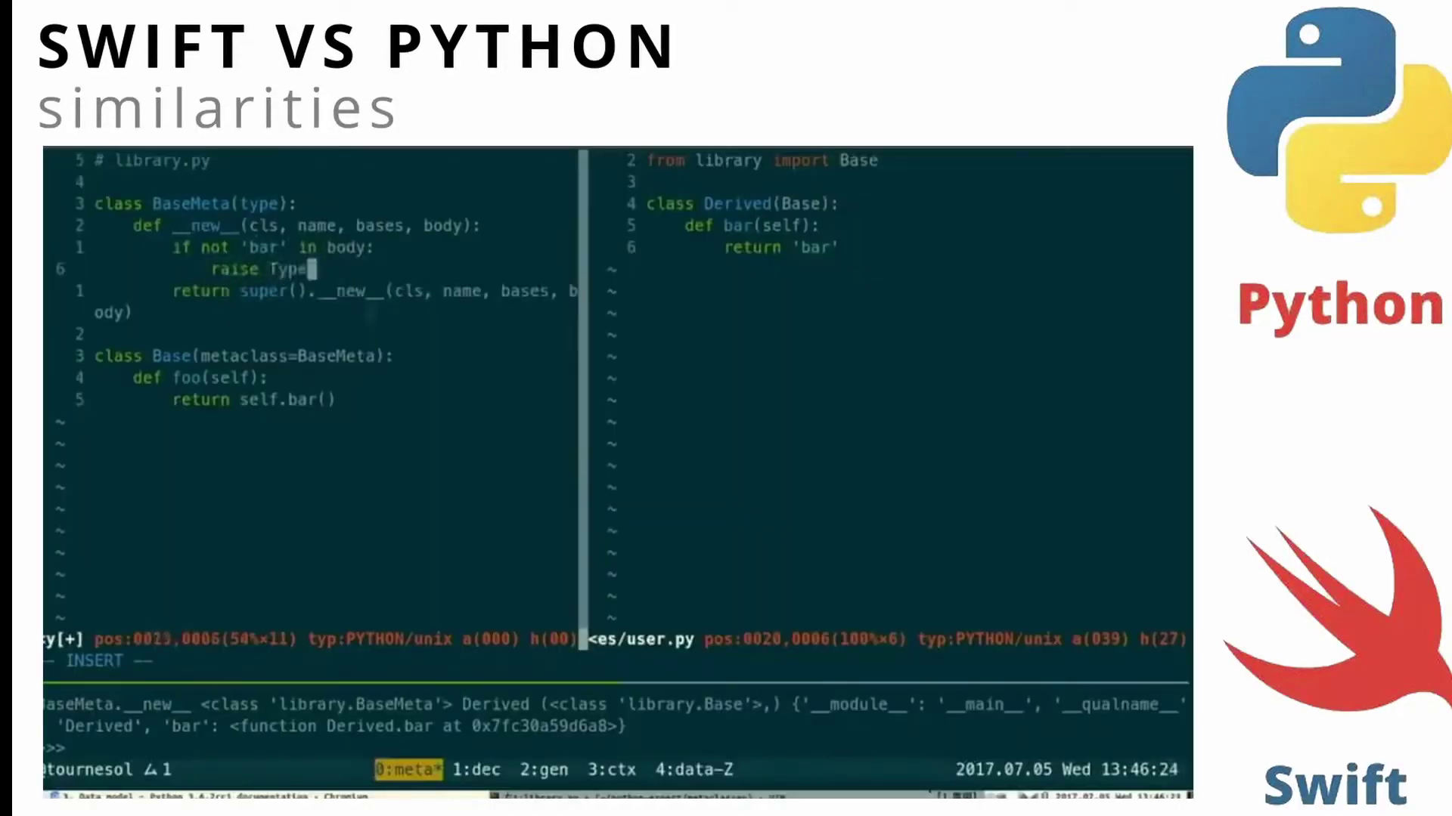
pyautogui.write('Error("base Us')
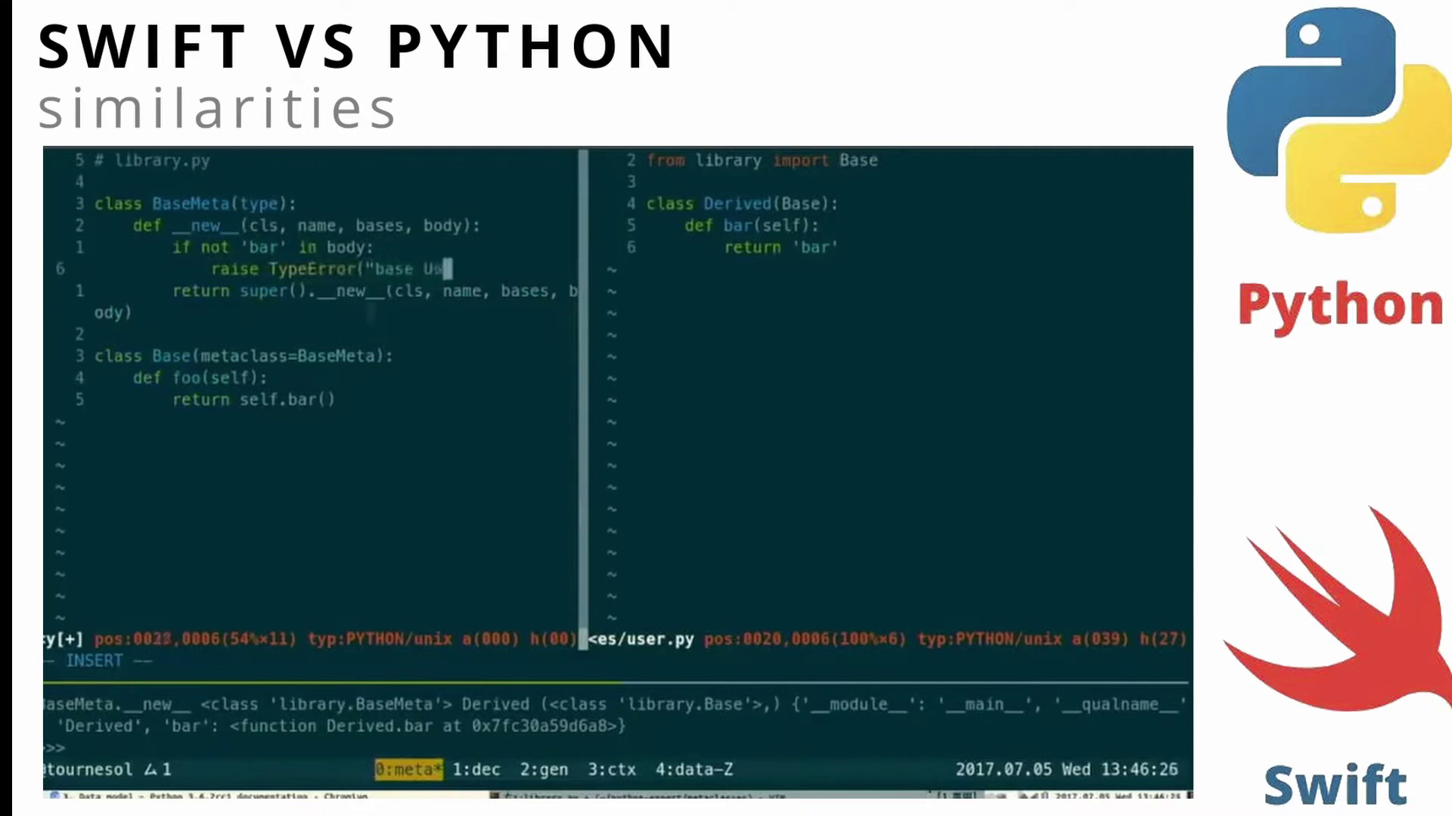
pyautogui.write('e')
# - Fix the error text to raise TypeError("bad user class") in BaseMeta and write library.py with :w
pyautogui.press('BackSpace')
pyautogui.press('BackSpace')
pyautogui.press('BackSpace')
pyautogui.press('BackSpace')
pyautogui.press('BackSpace')
pyautogui.write('d user clas')
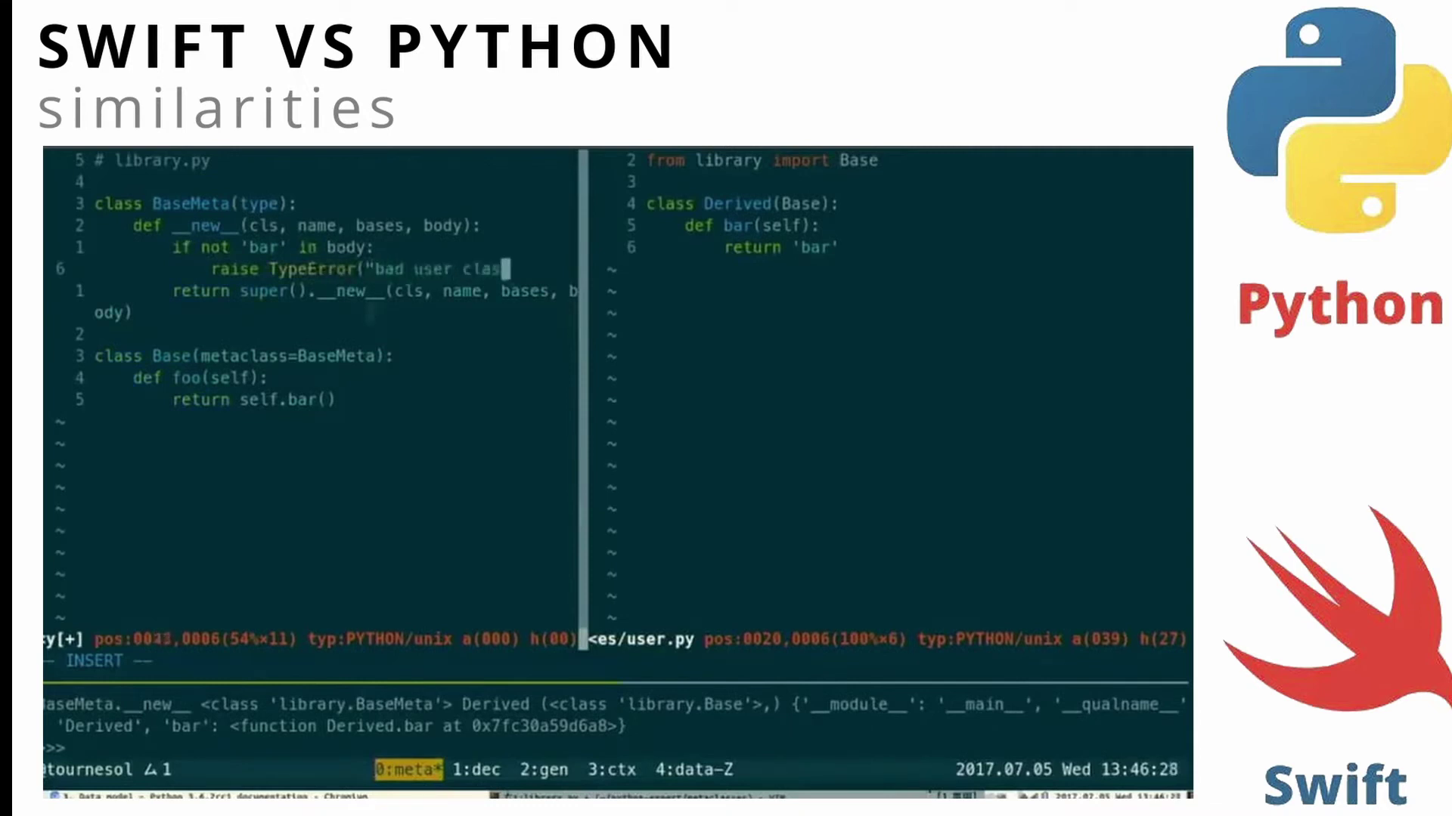
pyautogui.write('s")')
pyautogui.press('Escape')
pyautogui.write(':w')
pyautogui.press('Return')
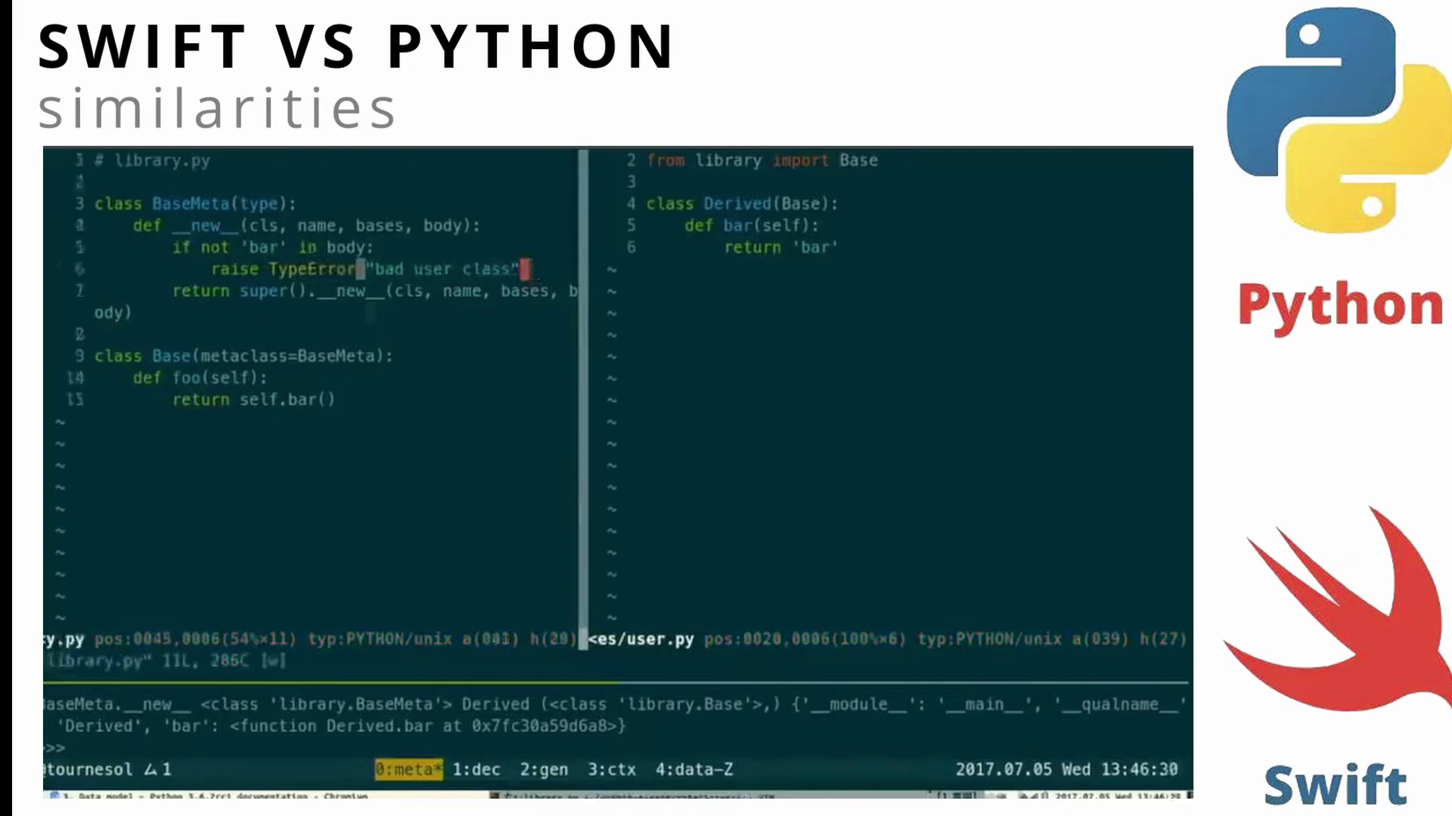